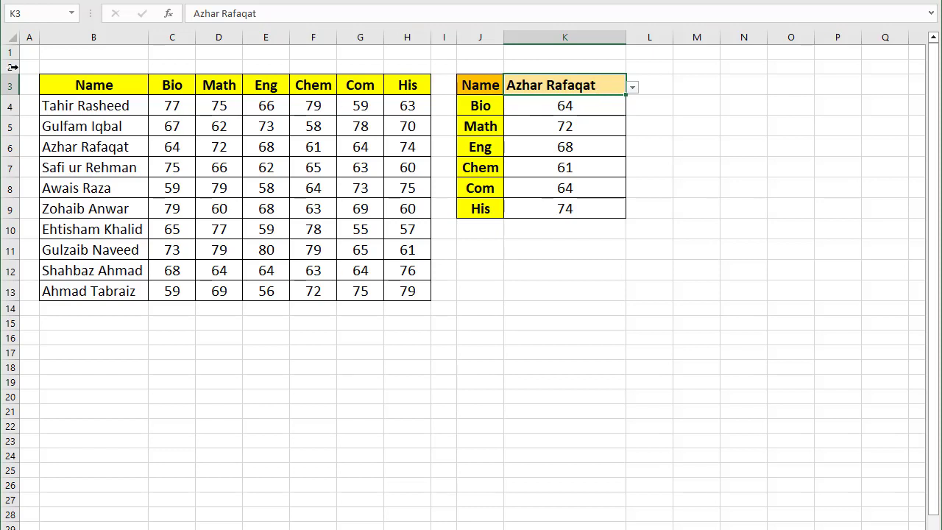
- Look over the student marks table, the subject headers C3:H3 and the mark in G6
mouse_move(57, 84)
mouse_down()
mouse_move(107, 144)
mouse_move(435, 298)
mouse_up()
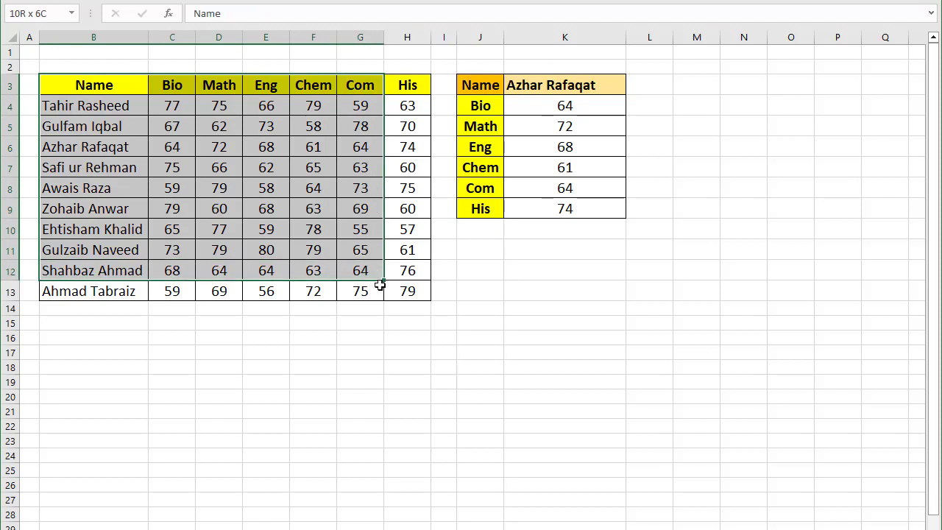
drag(172, 189, 90, 157)
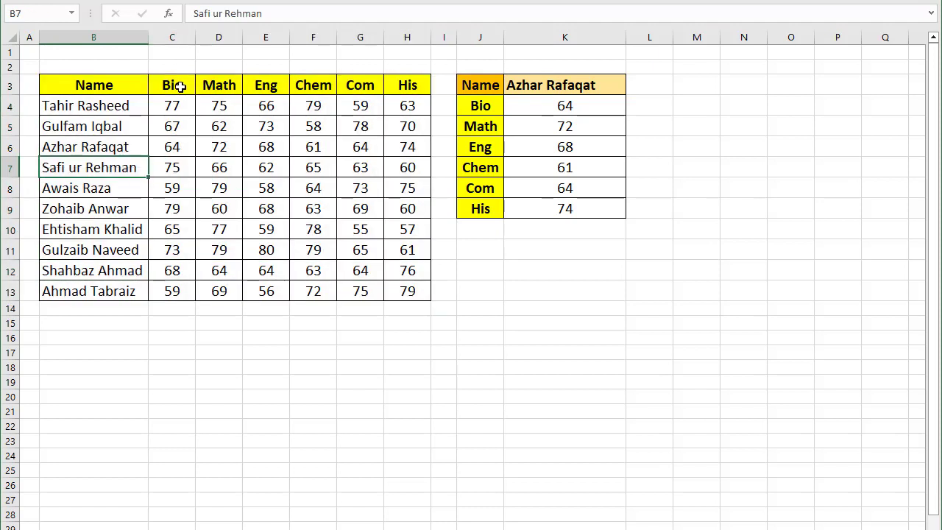
drag(181, 86, 399, 87)
click(355, 156)
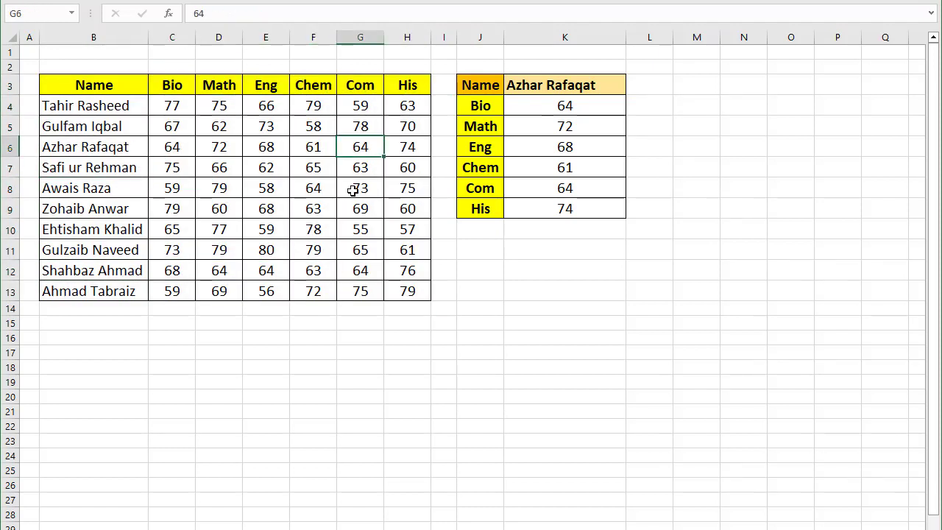
- Pick the row 9 student in K3's dropdown so K4:K9 show 79, 60, 68, 63, 69, 60
click(573, 86)
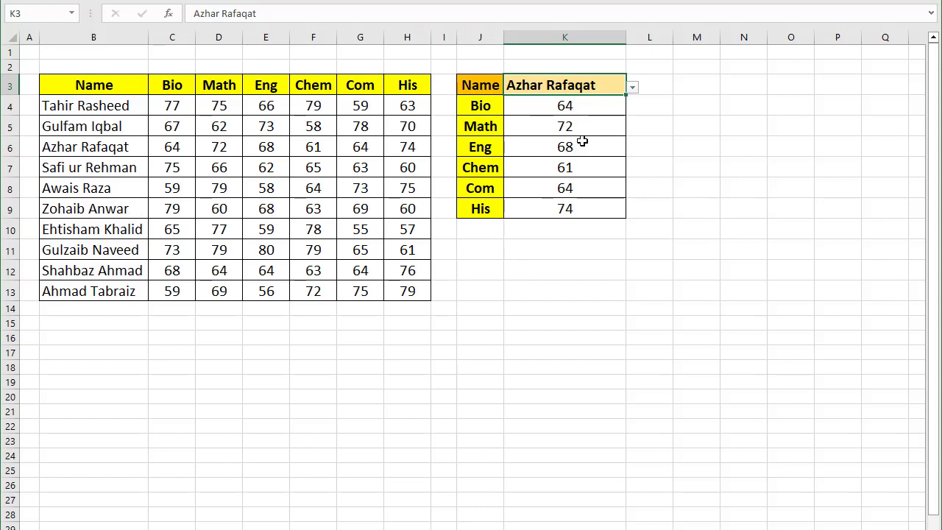
click(632, 88)
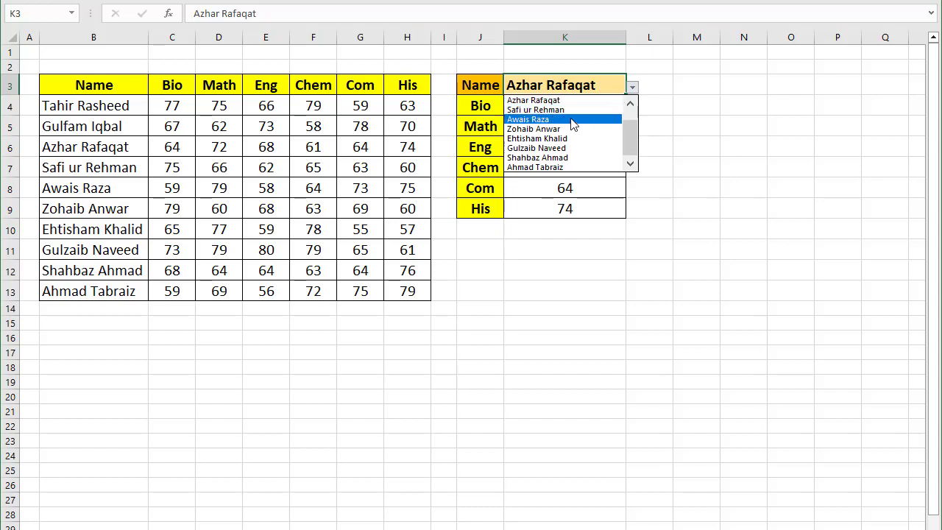
click(561, 130)
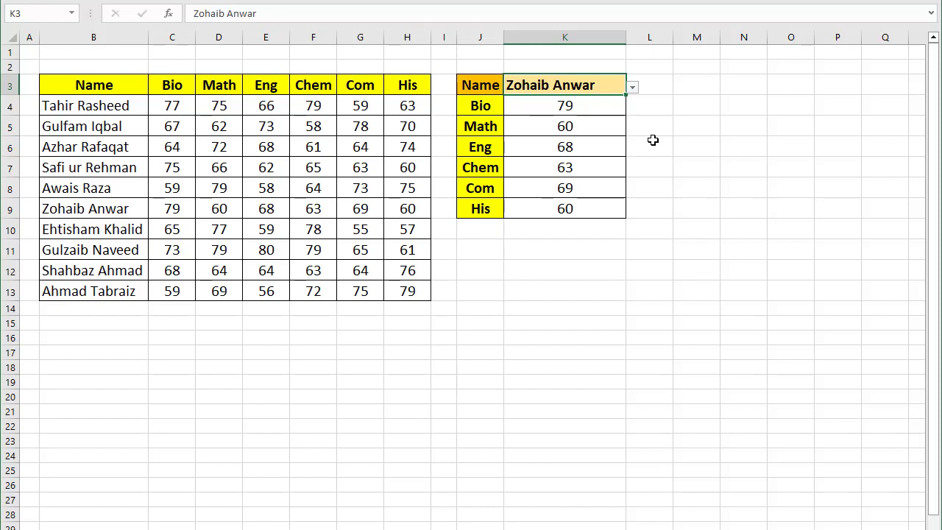
- Clear the marks from K4:K9
drag(653, 110, 575, 241)
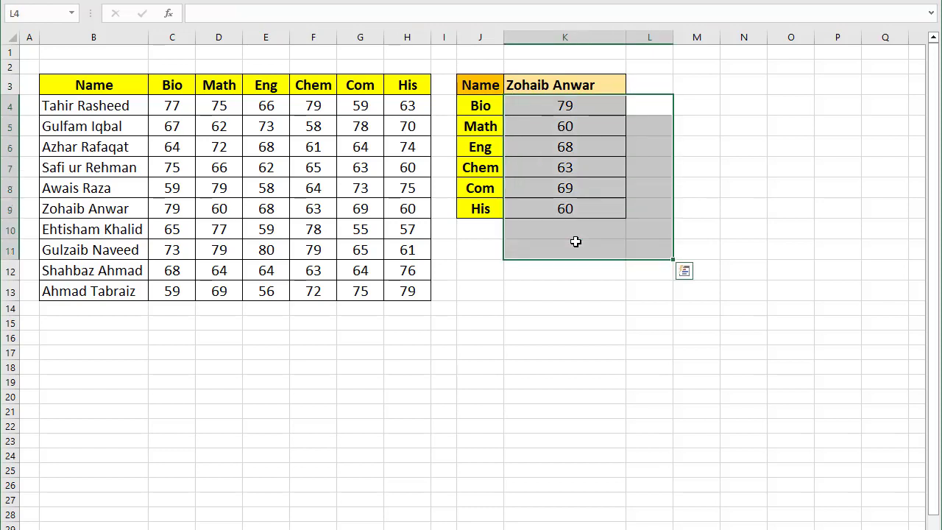
key(Delete)
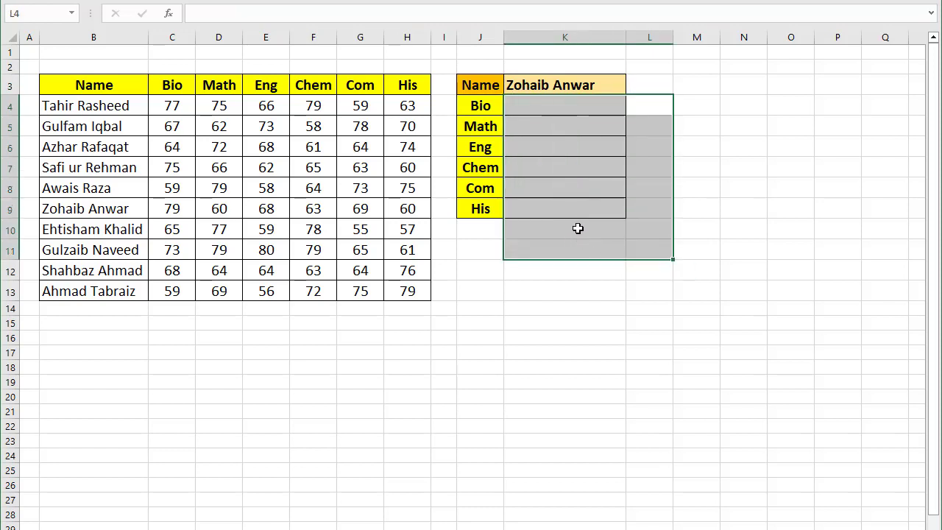
click(579, 228)
click(548, 109)
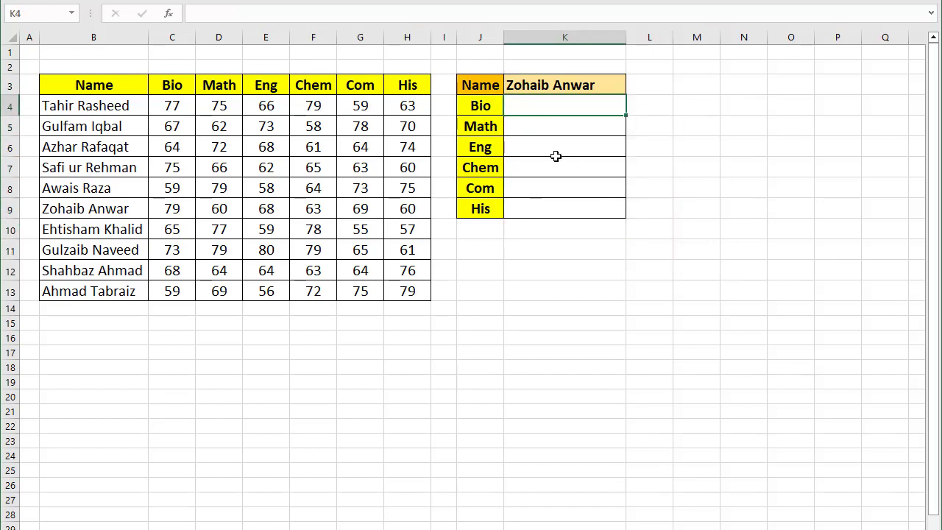
- Try several names in K3's dropdown, settling on the row 7 student, then select K4
click(543, 81)
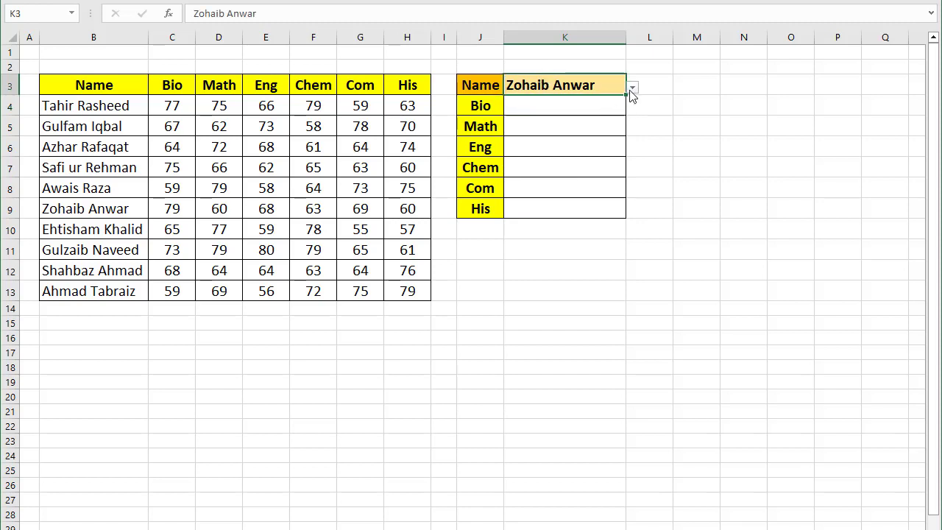
click(632, 89)
click(578, 139)
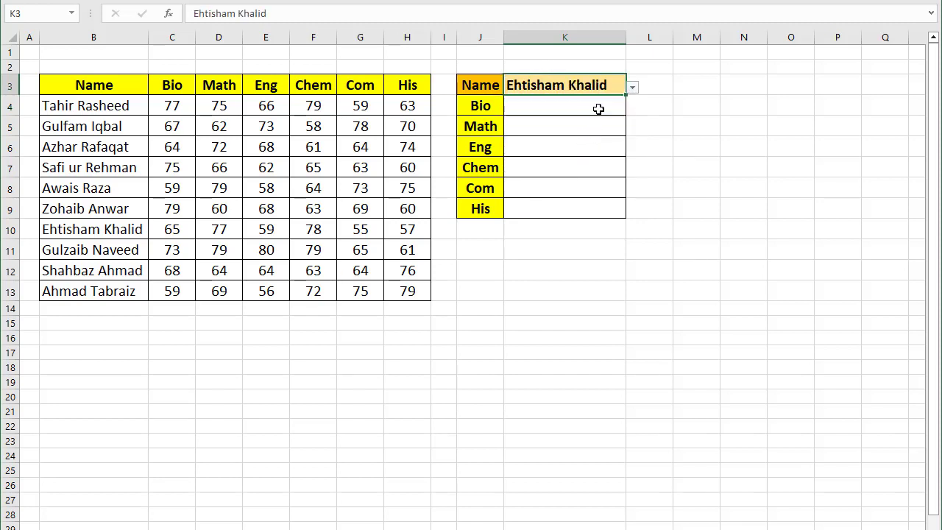
click(633, 89)
click(584, 147)
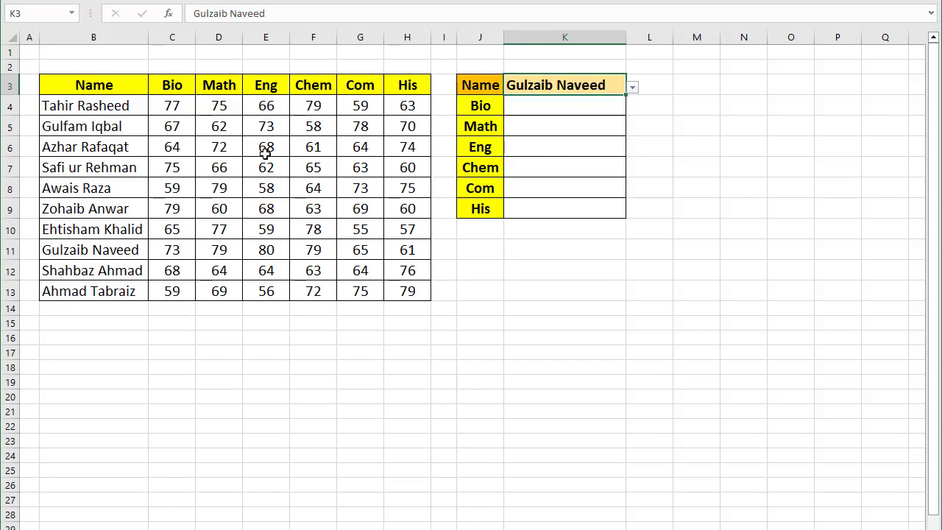
drag(76, 104, 88, 292)
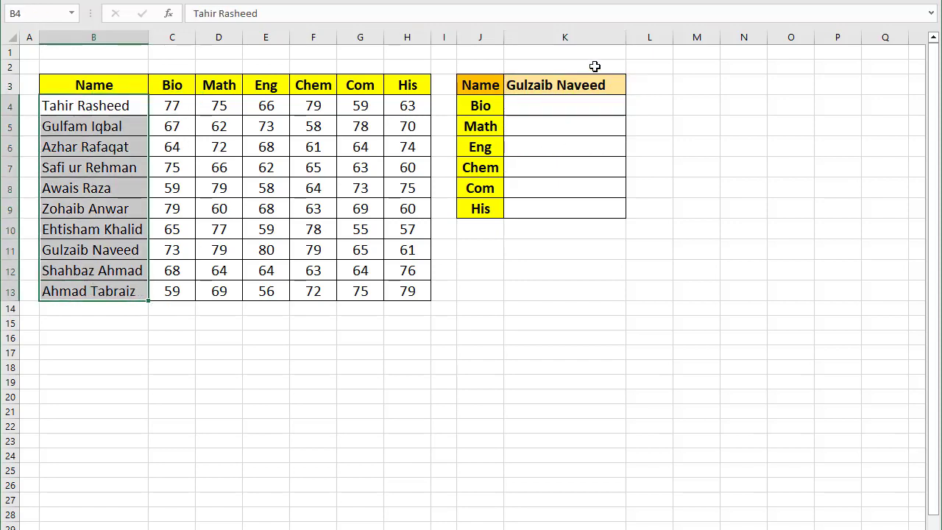
click(590, 85)
click(633, 88)
click(581, 123)
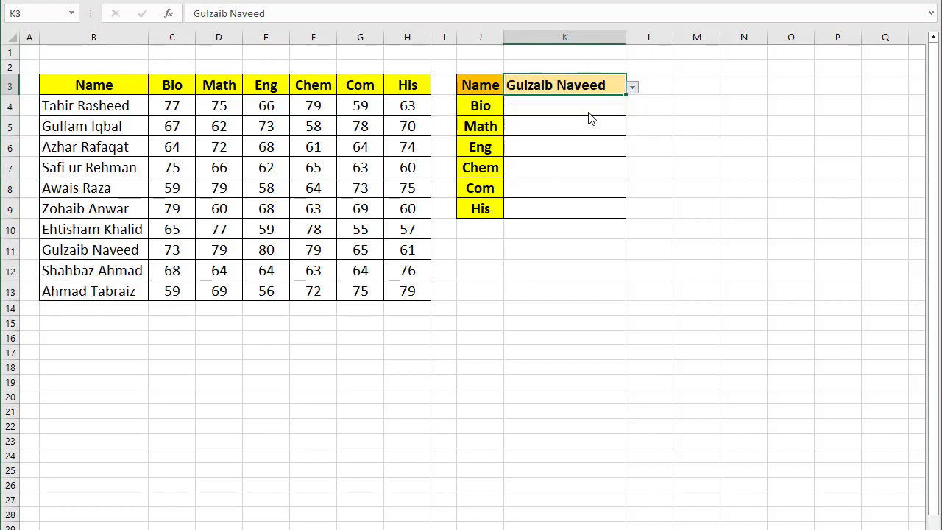
click(570, 110)
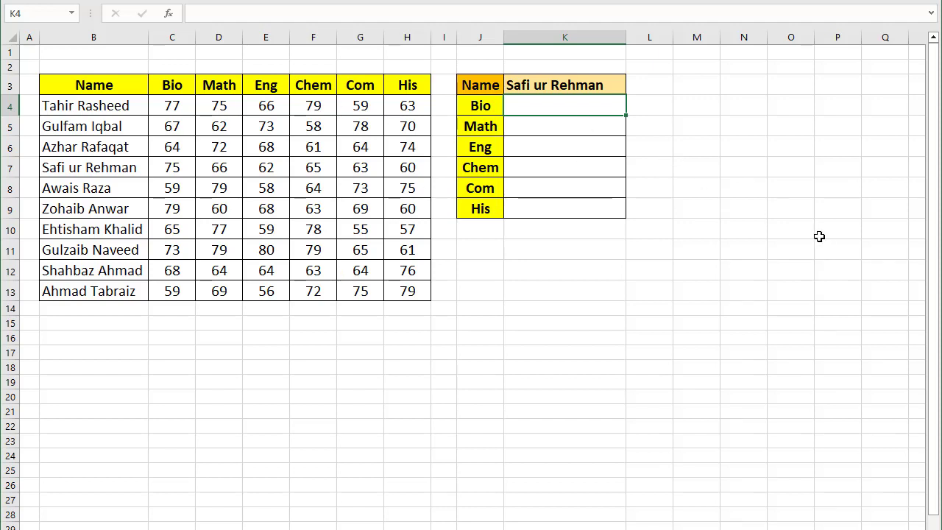
- Begin K4's formula as =INDEX($C$4:$H$13, using the locked marks range as the array
text(=)
text(inde)
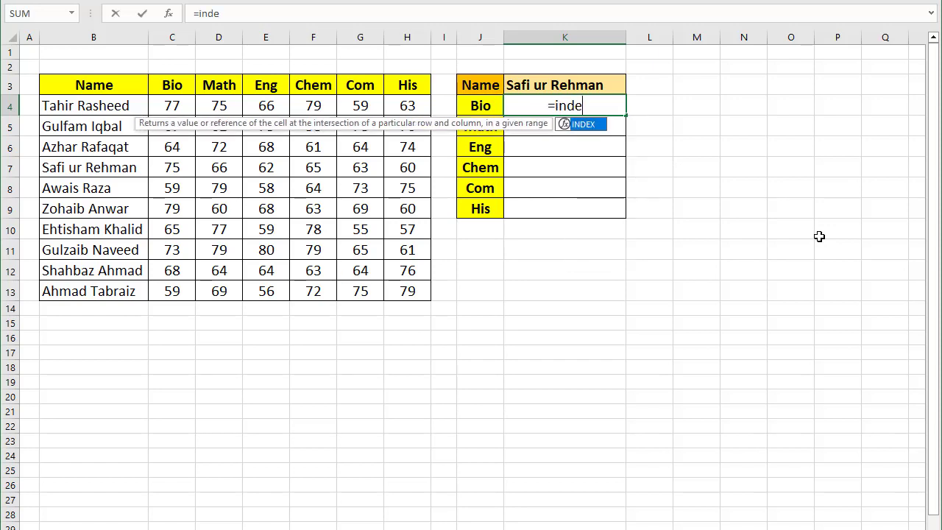
key(Tab)
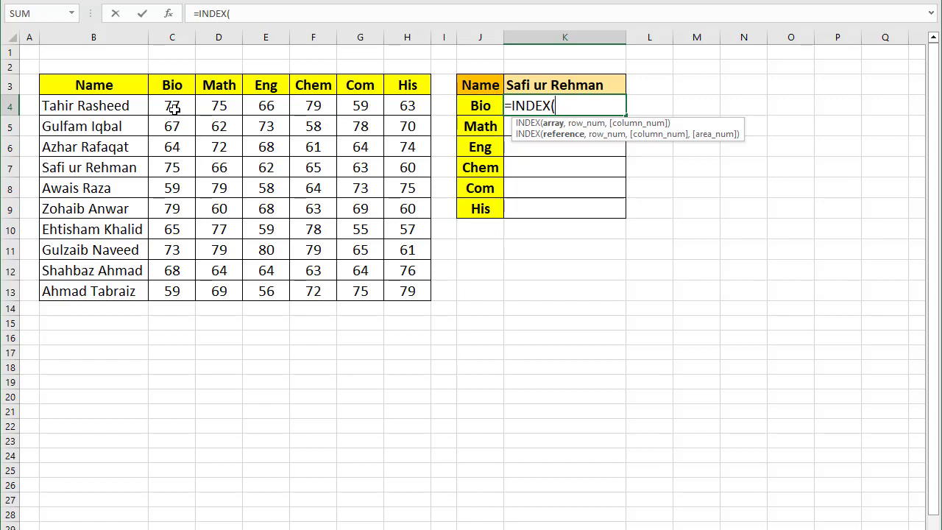
drag(172, 105, 422, 285)
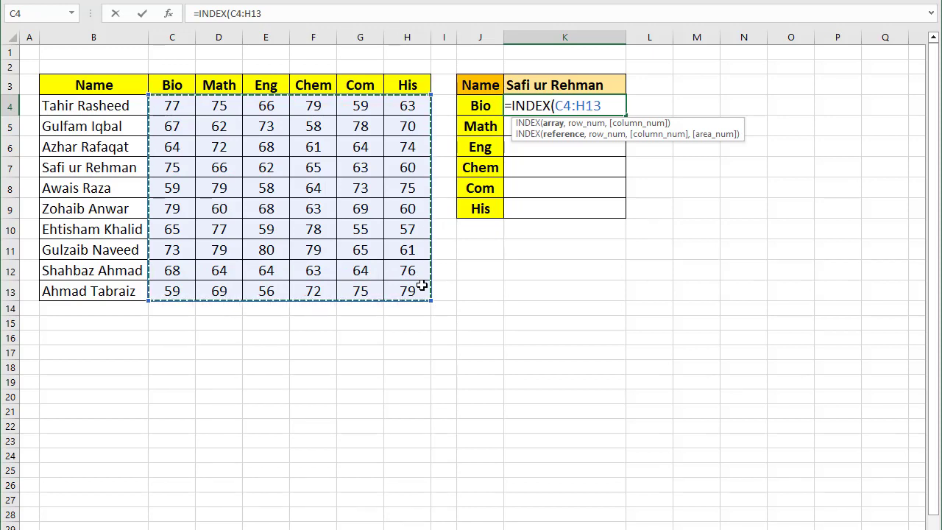
key(F4)
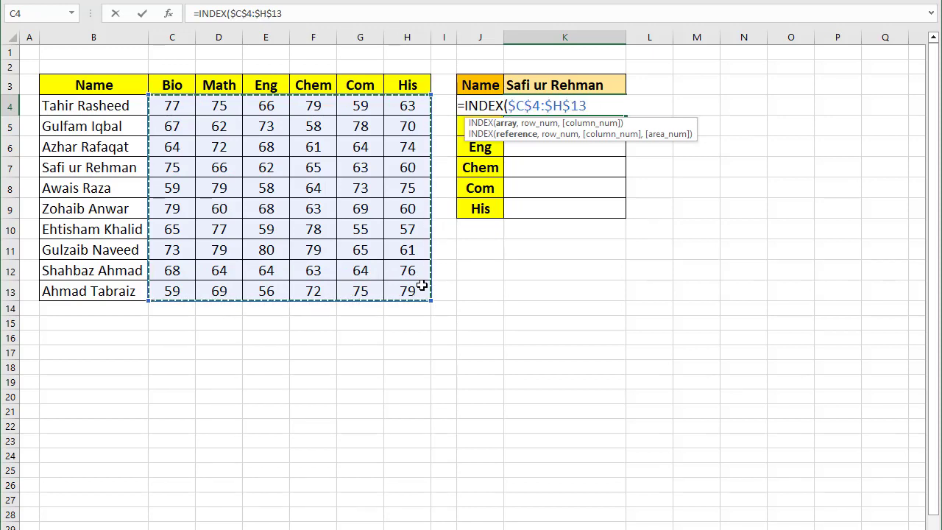
text(,)
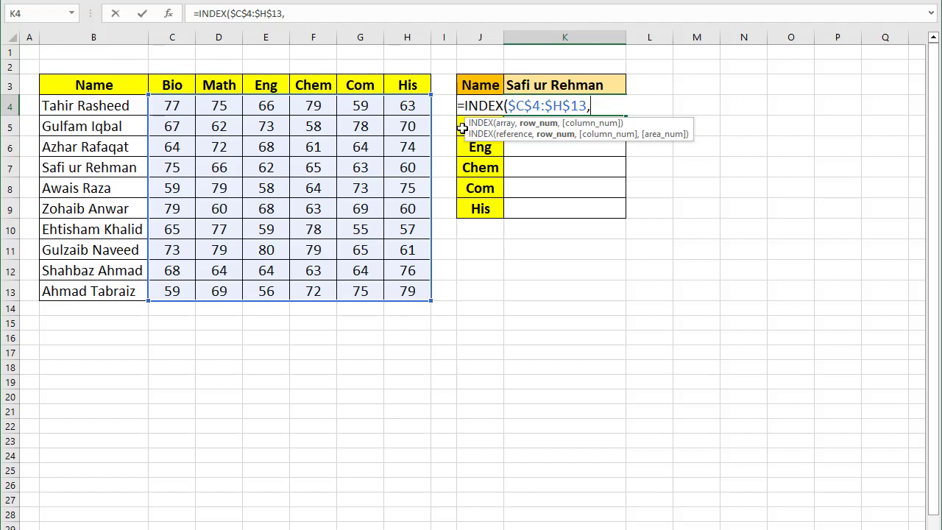
- Nest a MATCH with the locked name cell $K$3 as its lookup value
text(m)
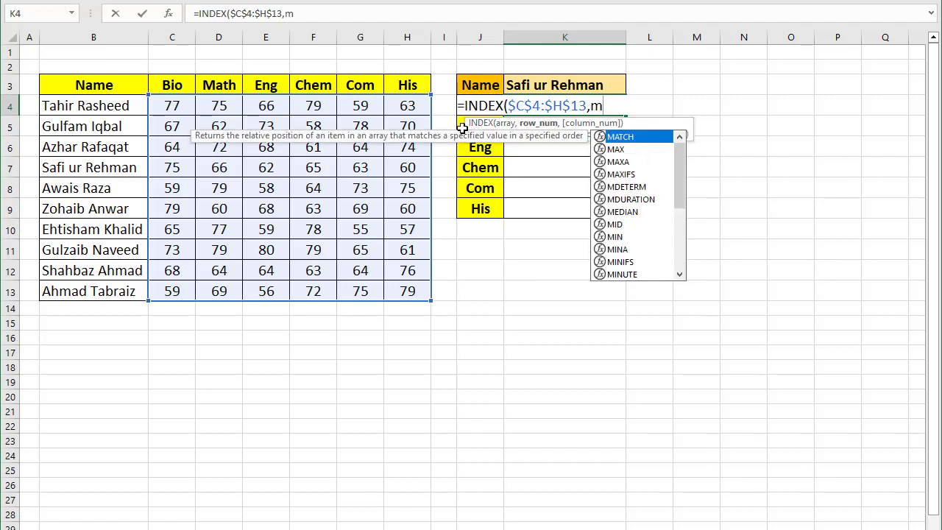
text(a)
key(Tab)
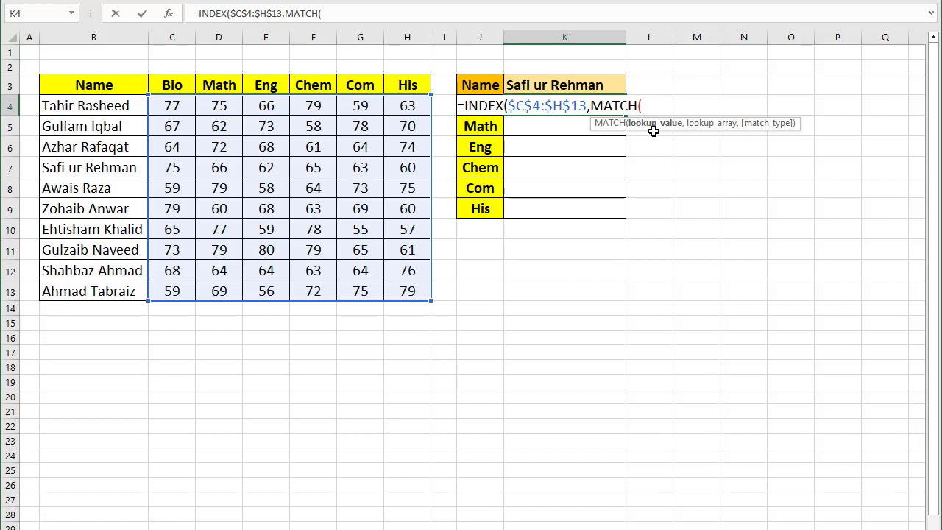
click(541, 84)
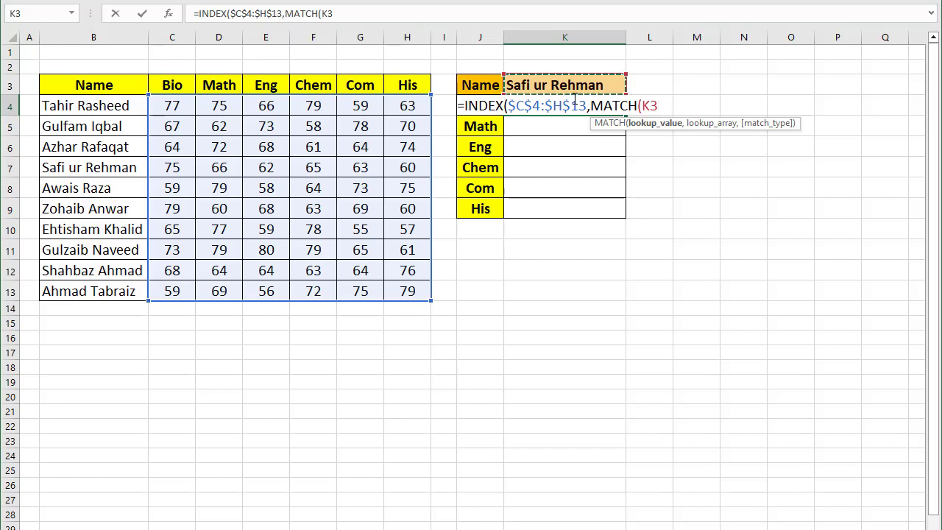
key(F4)
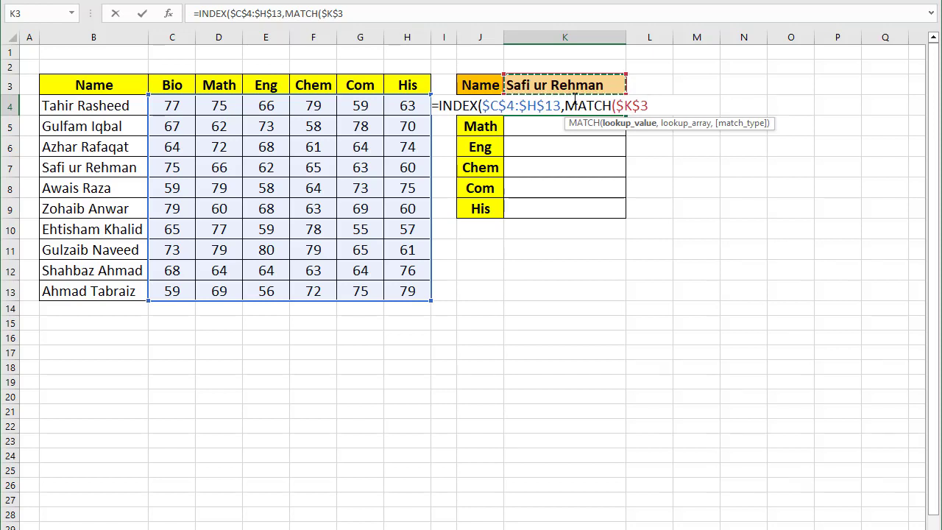
text(,)
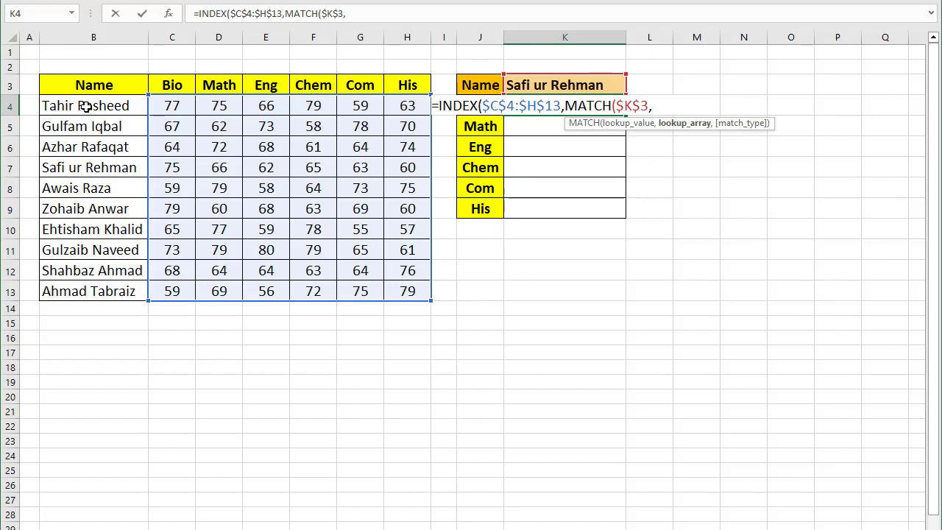
- Finish MATCH with locked names range $B$4:$B$13 and exact match 0, then add a comma
drag(86, 107, 91, 292)
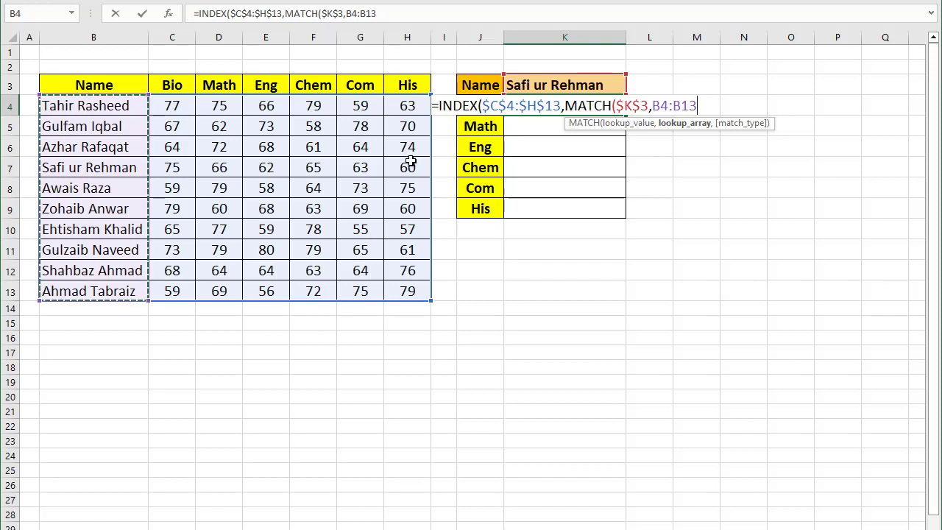
key(F4)
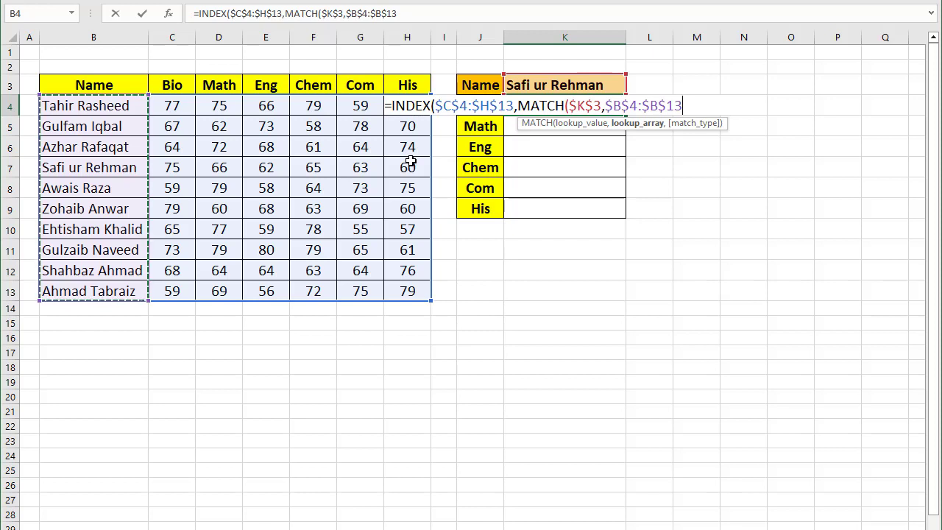
text(,)
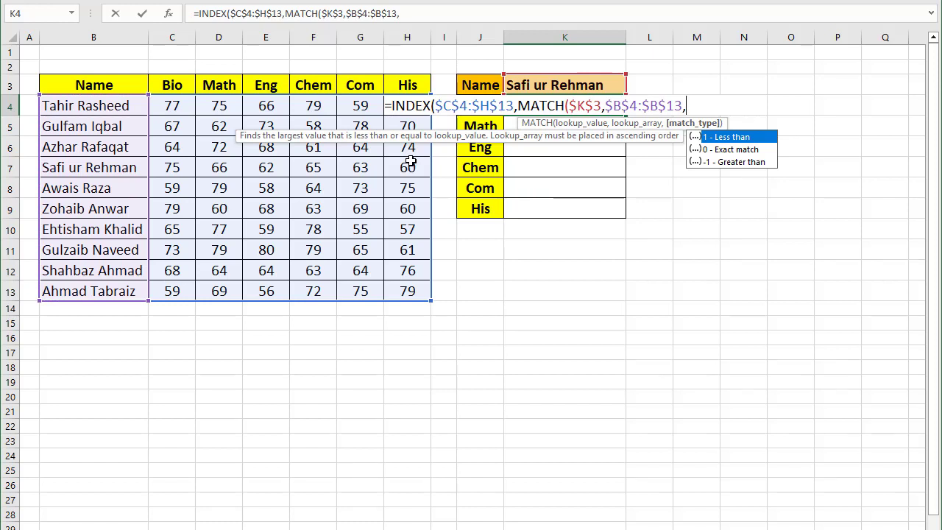
text(0)
text())
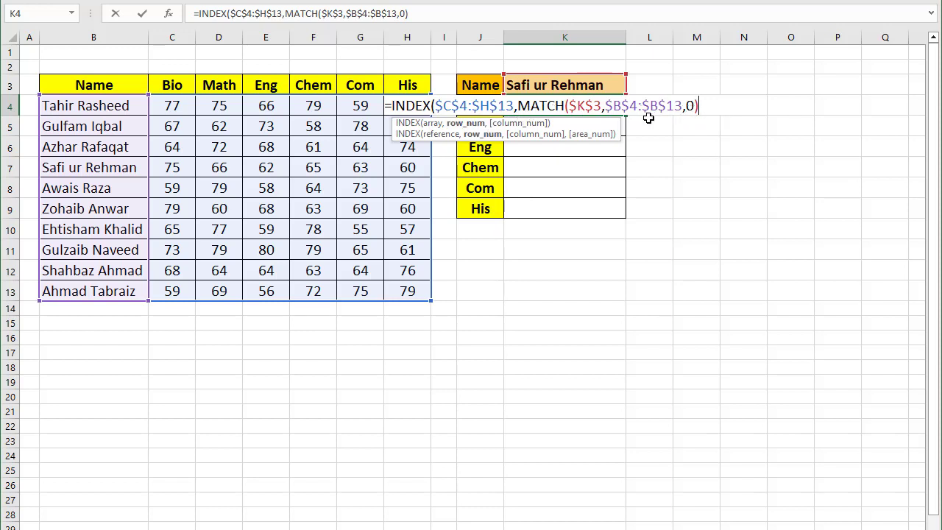
text(,)
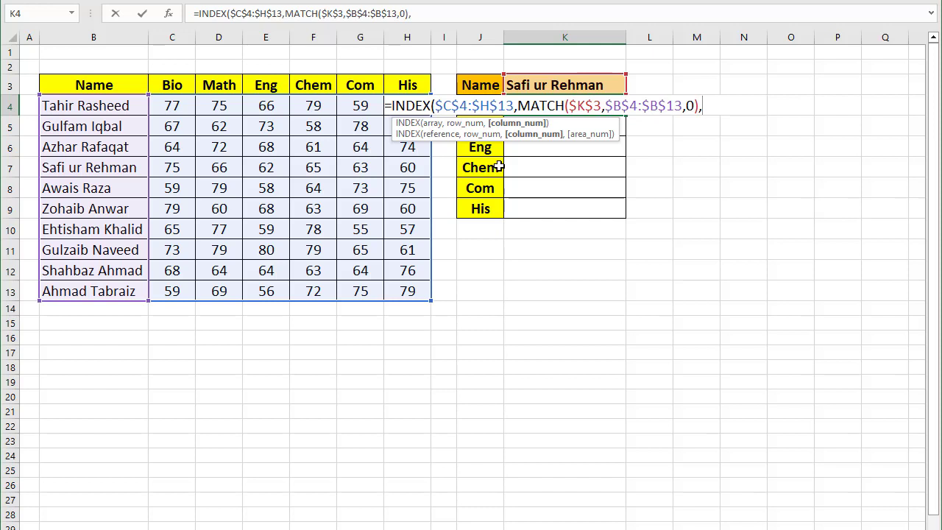
- Start a second MATCH in K4's formula that looks up the subject label in J4
text(ma)
key(Tab)
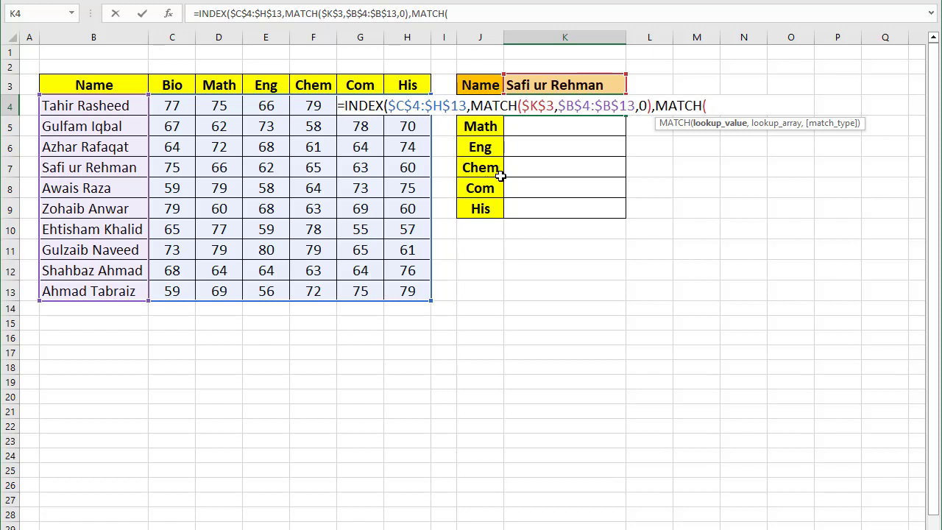
click(489, 128)
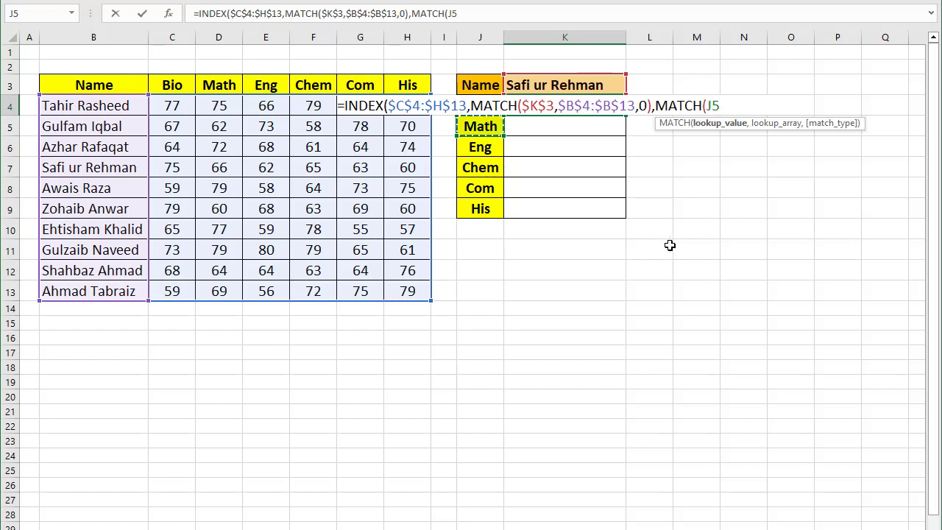
key(Up)
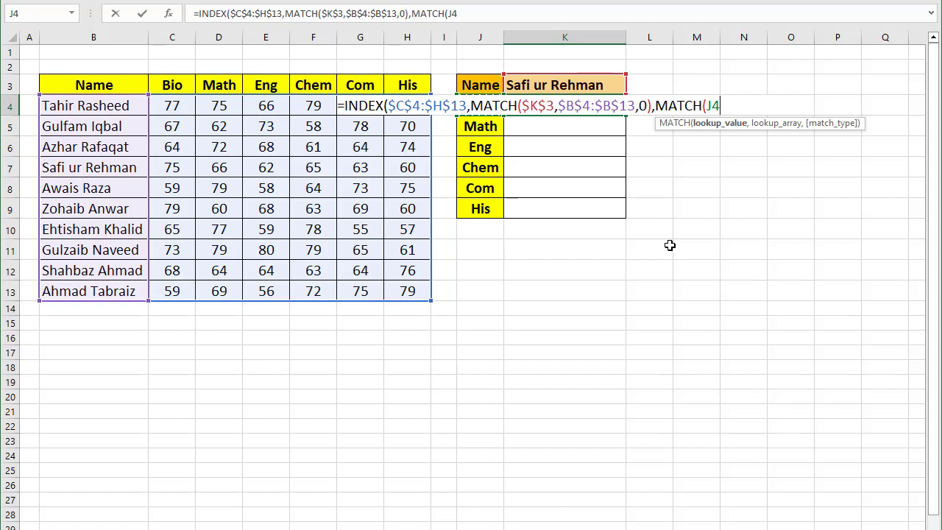
text(,)
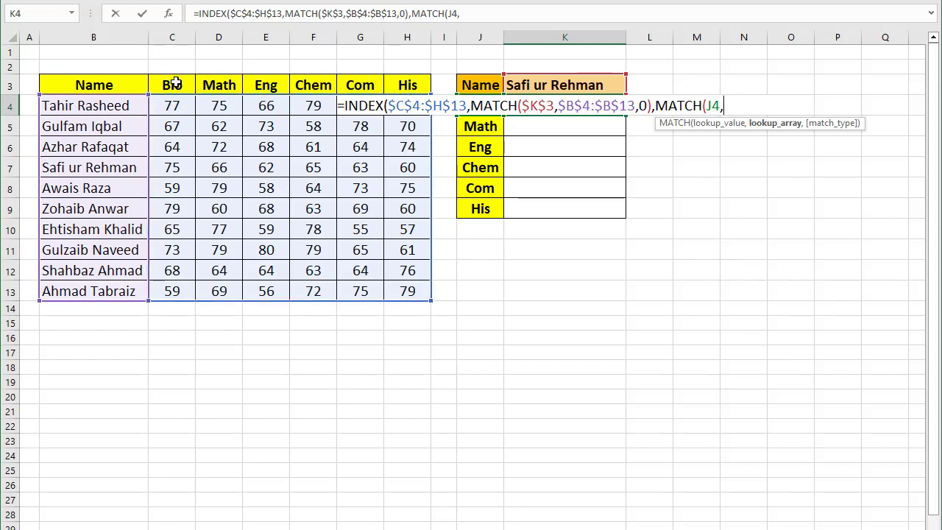
- Match J4 against locked headers $C$3:$H$3 with exact match, and commit so K4 shows 75
drag(175, 83, 401, 85)
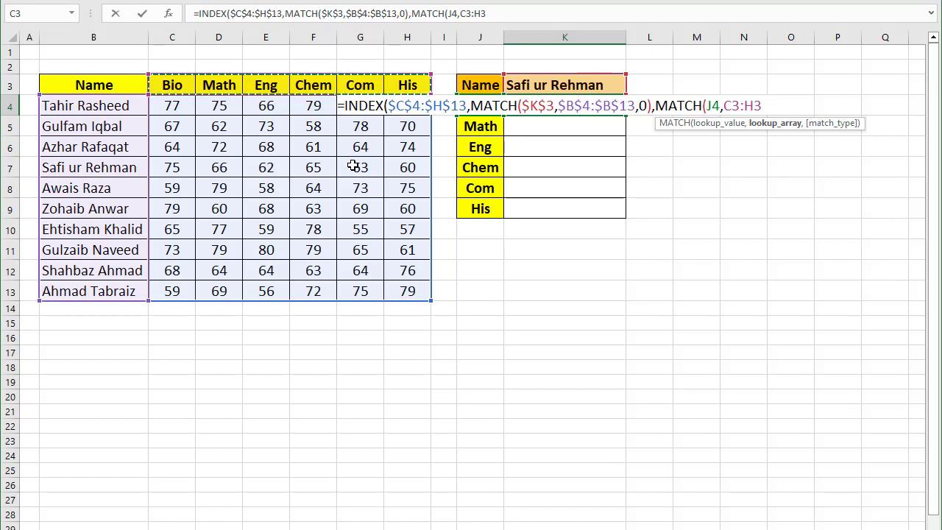
key(F4)
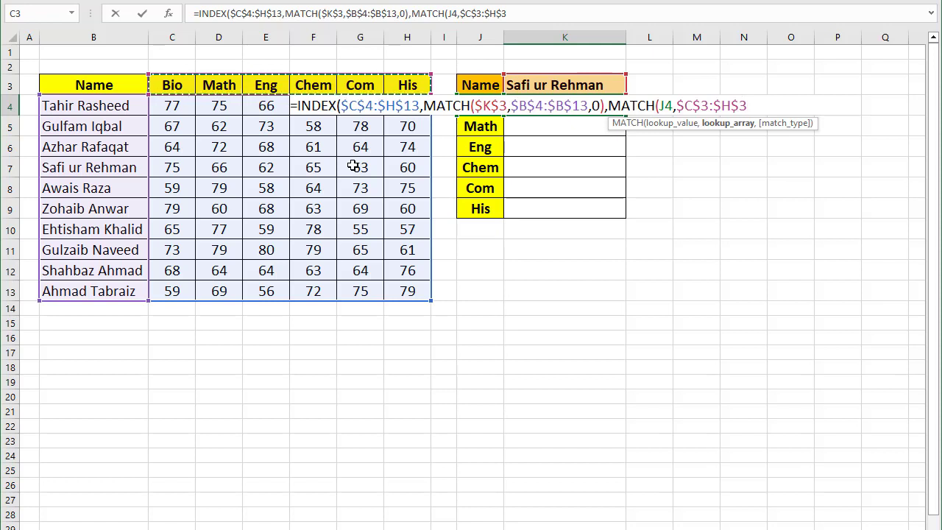
text(,)
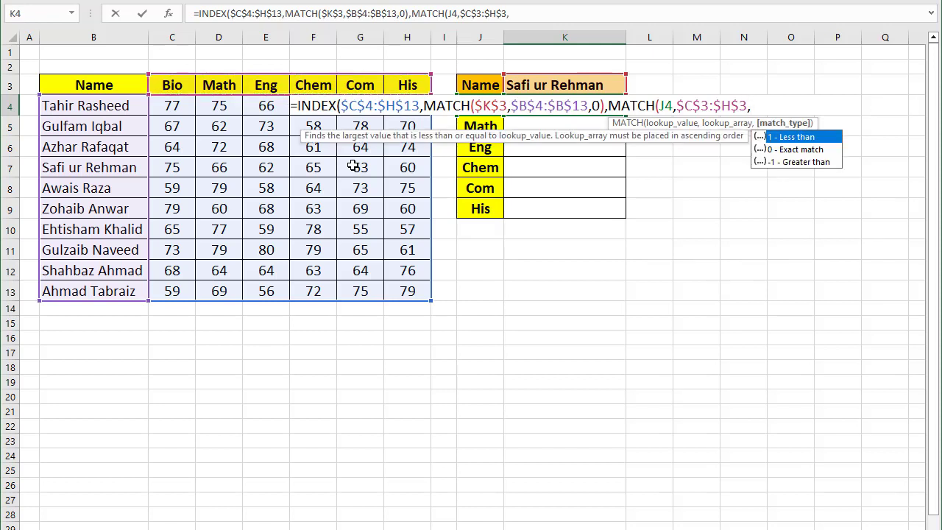
text(0)
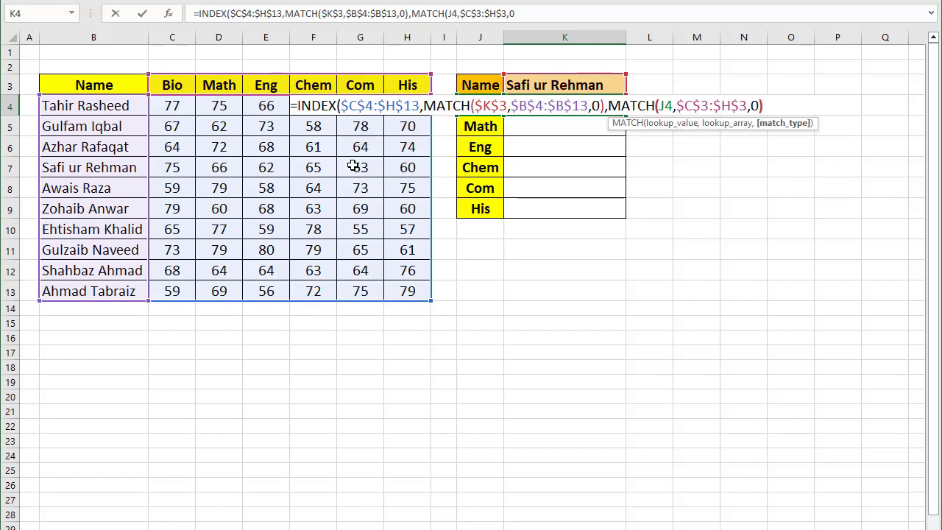
text()))
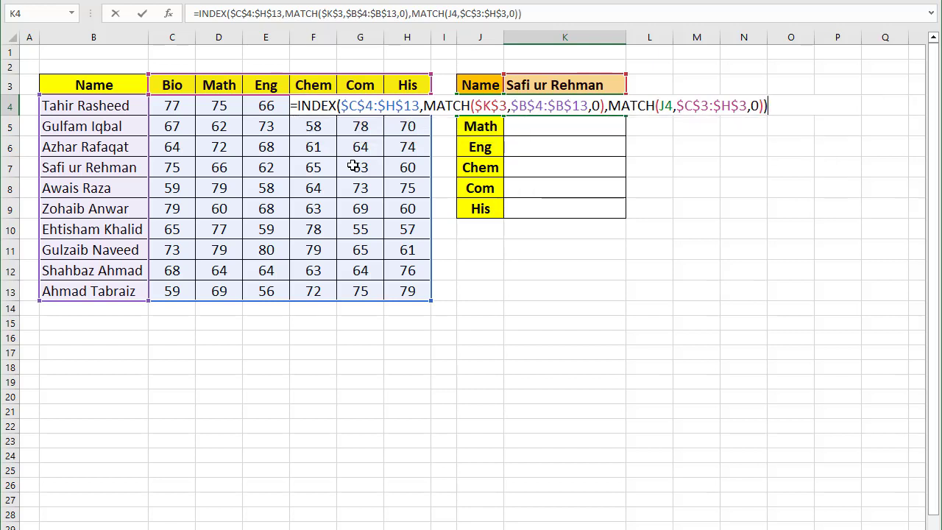
key(Return)
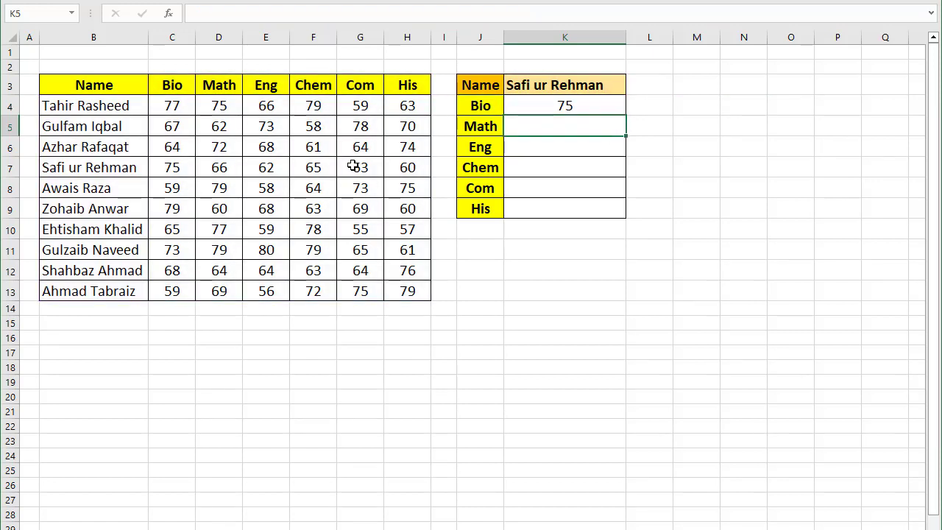
click(564, 107)
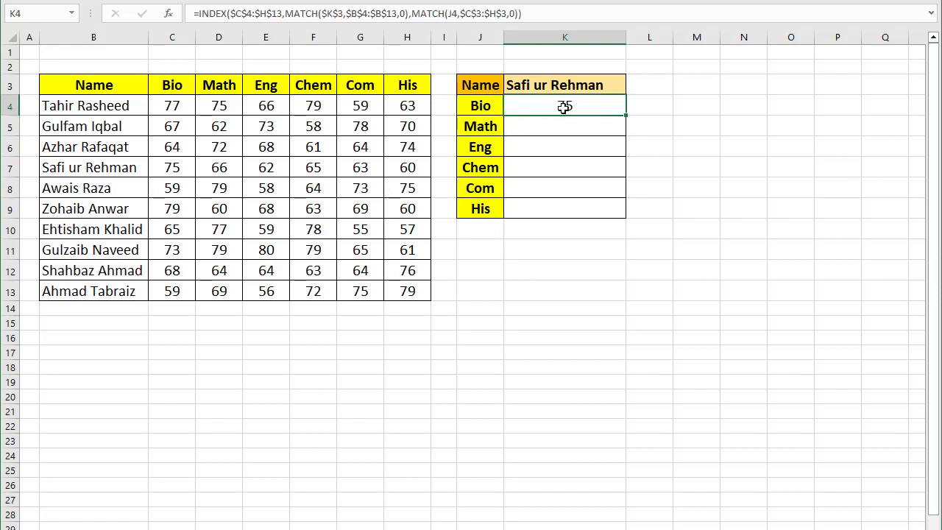
click(179, 169)
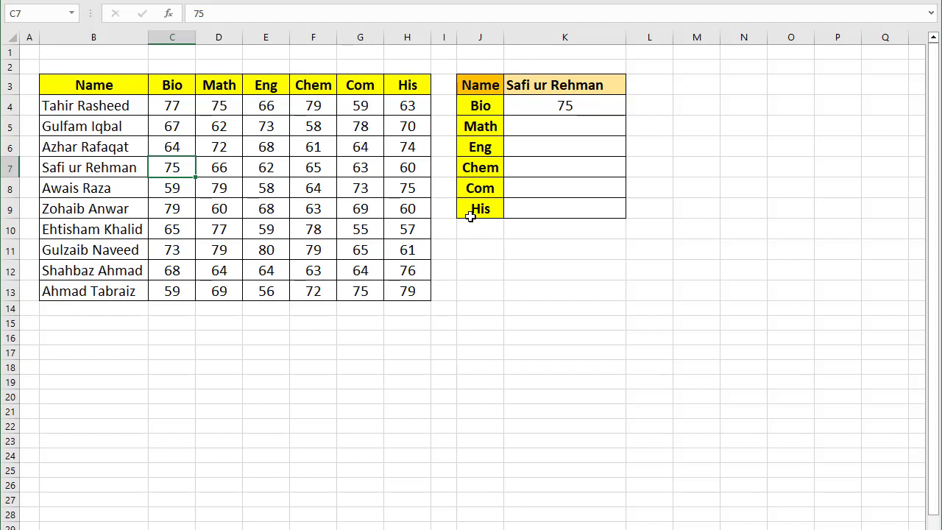
click(562, 103)
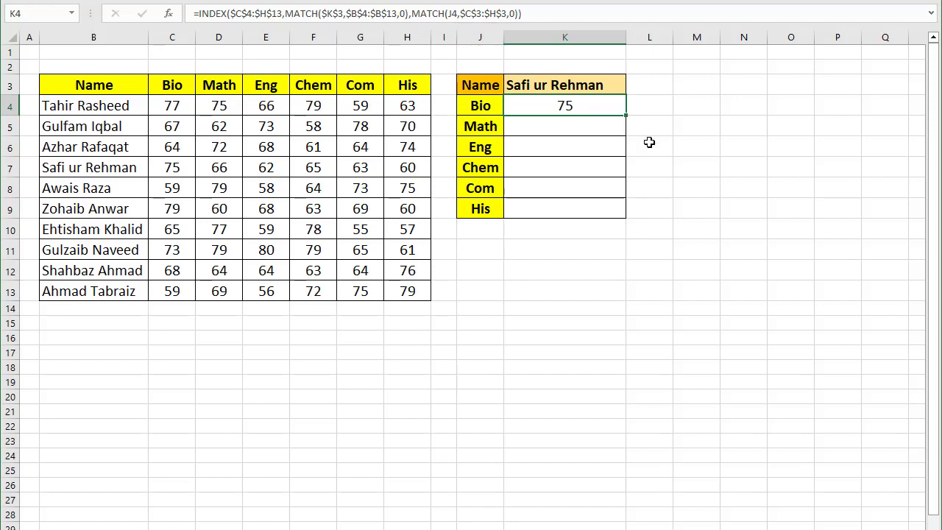
- Fill K4's formula down to K9 and compare 66, 62, 65, 63, 60 against row 7's marks
mouse_move(626, 116)
mouse_down()
mouse_move(627, 213)
mouse_move(648, 203)
mouse_up()
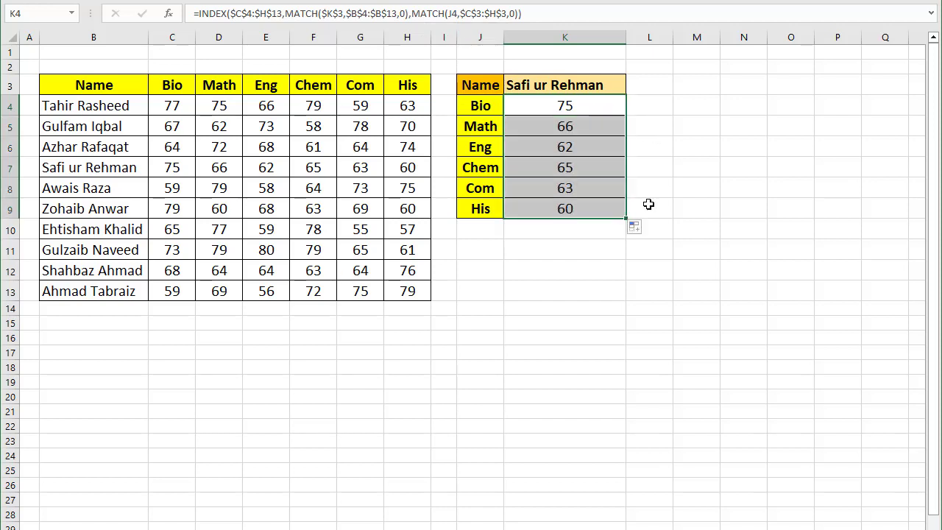
click(575, 184)
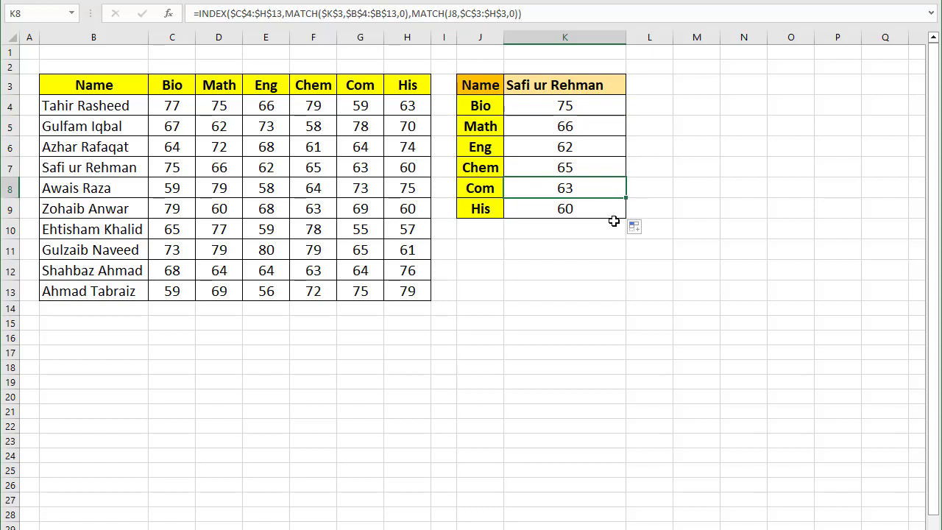
click(571, 89)
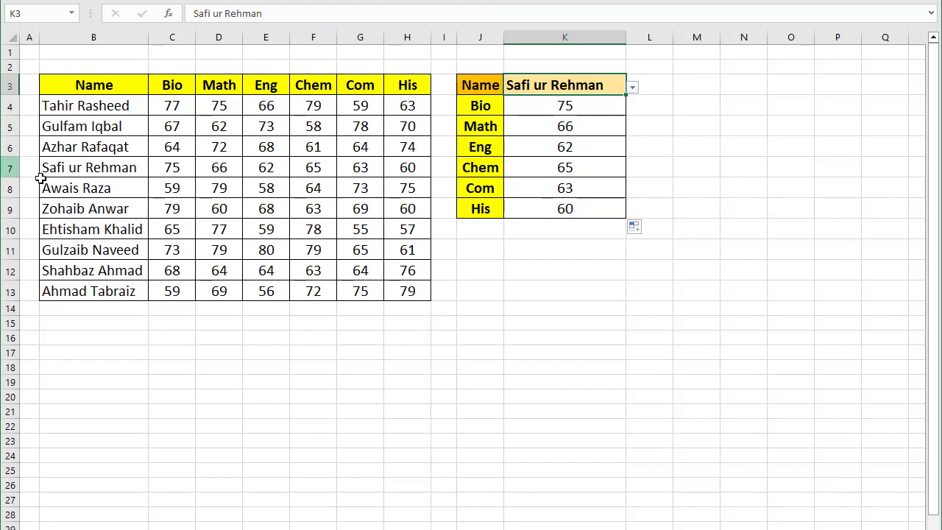
drag(64, 169, 419, 168)
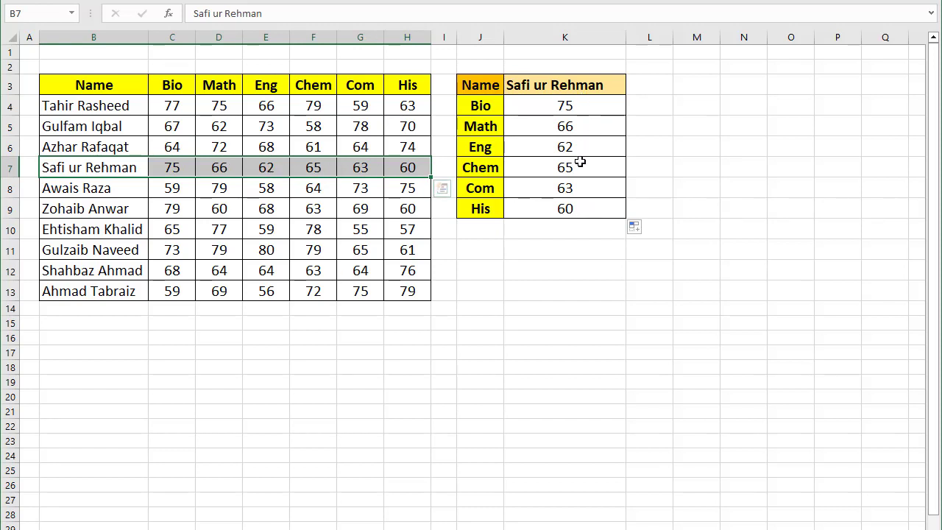
- Pick the row 11 student from K3's dropdown list of names
click(604, 86)
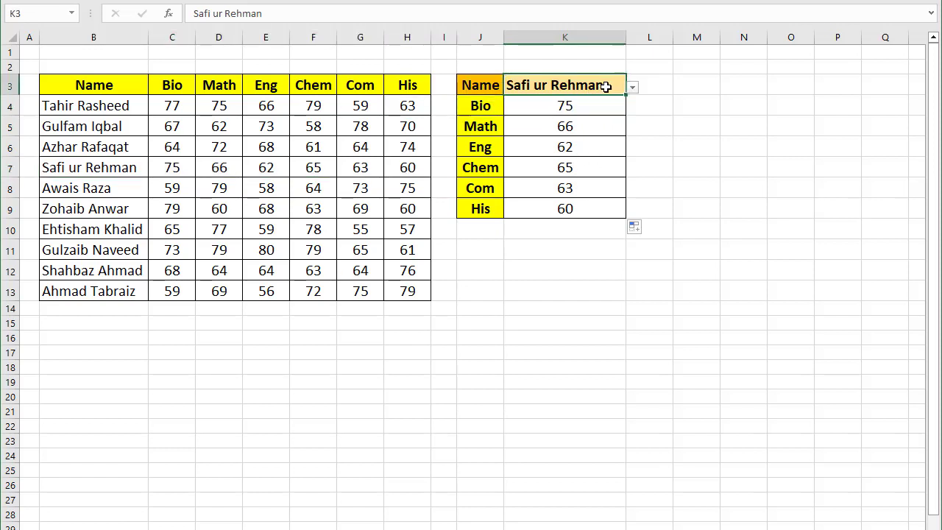
click(632, 87)
scroll(585, 155, down, 1)
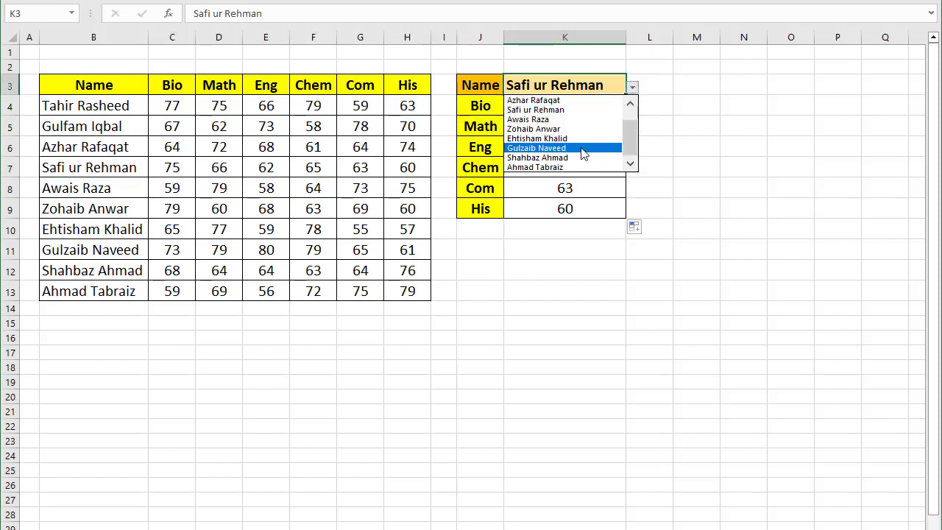
click(583, 150)
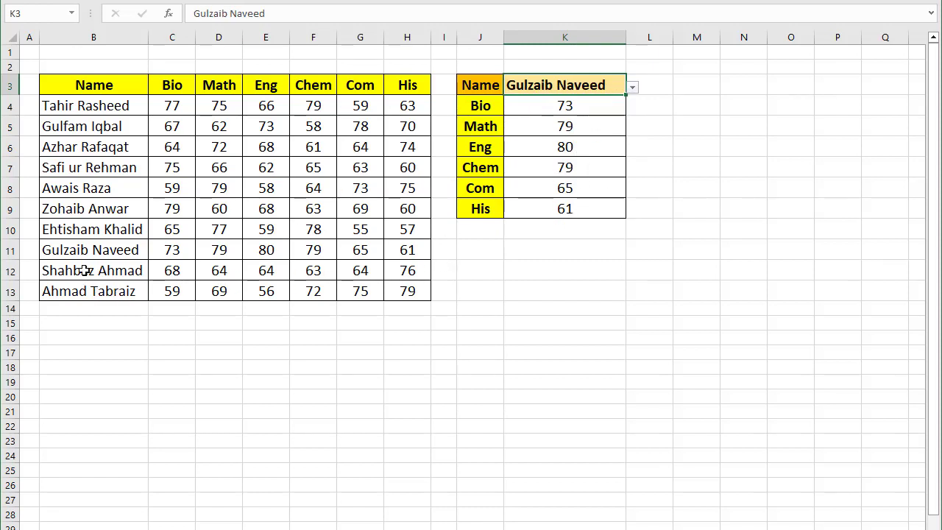
- Check cells C11 through H11 against the updated marks 73, 79, 80, 79, 65, 61
click(172, 251)
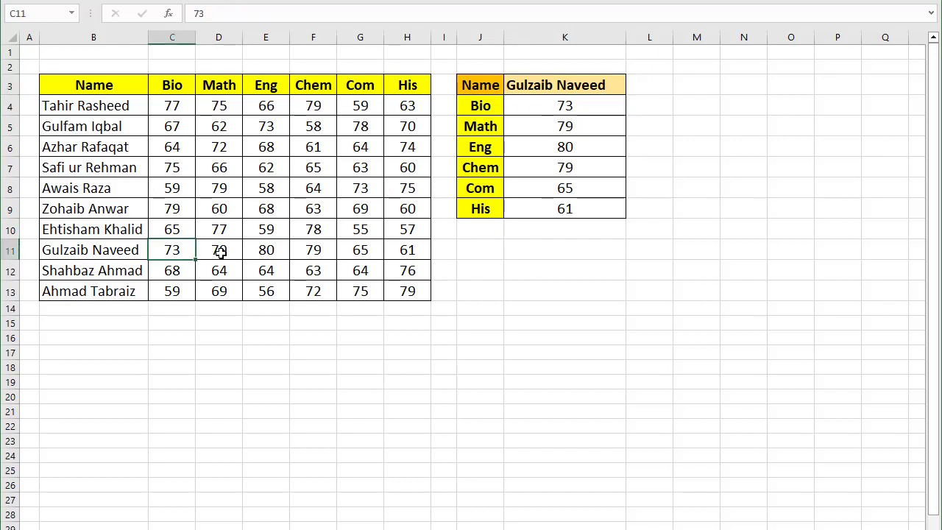
click(228, 252)
click(270, 250)
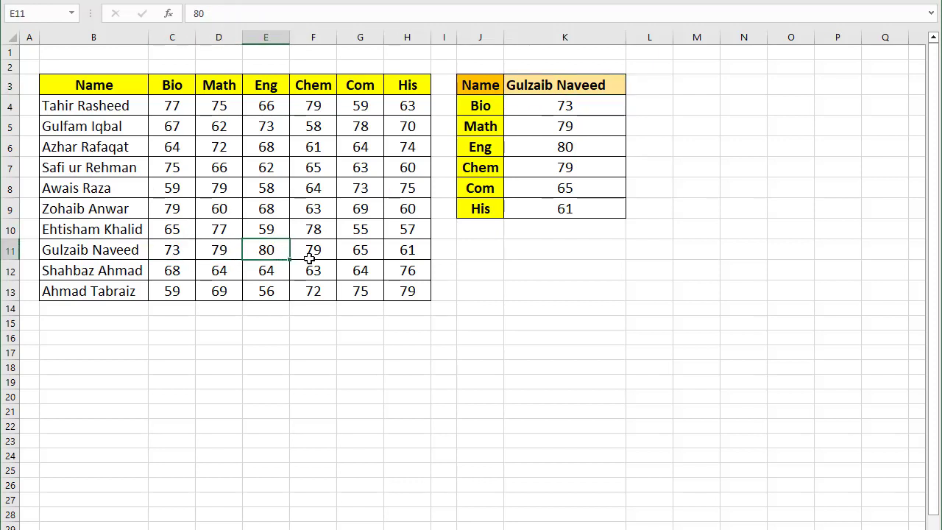
click(314, 255)
click(368, 251)
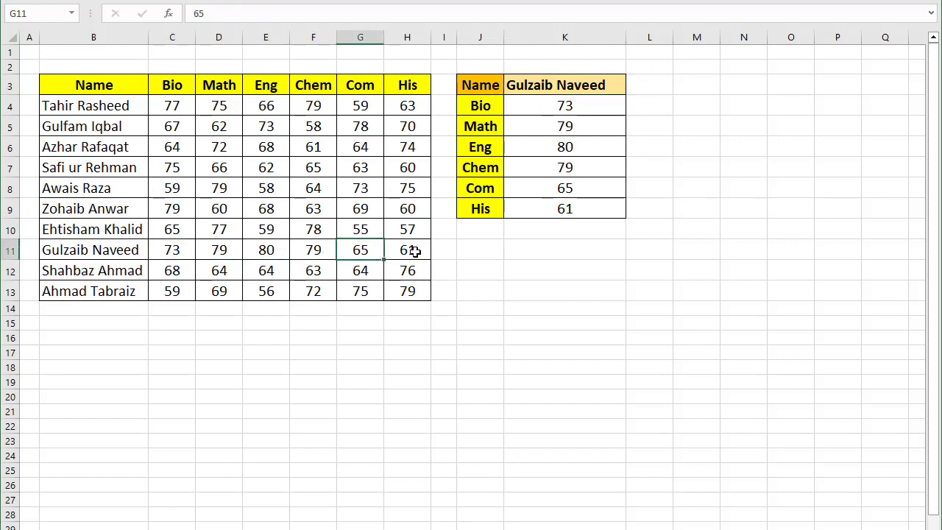
click(412, 252)
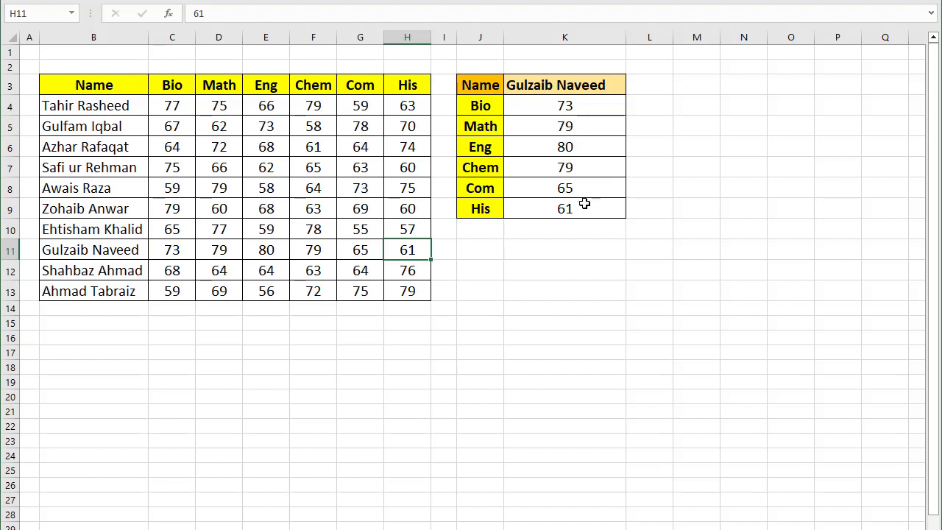